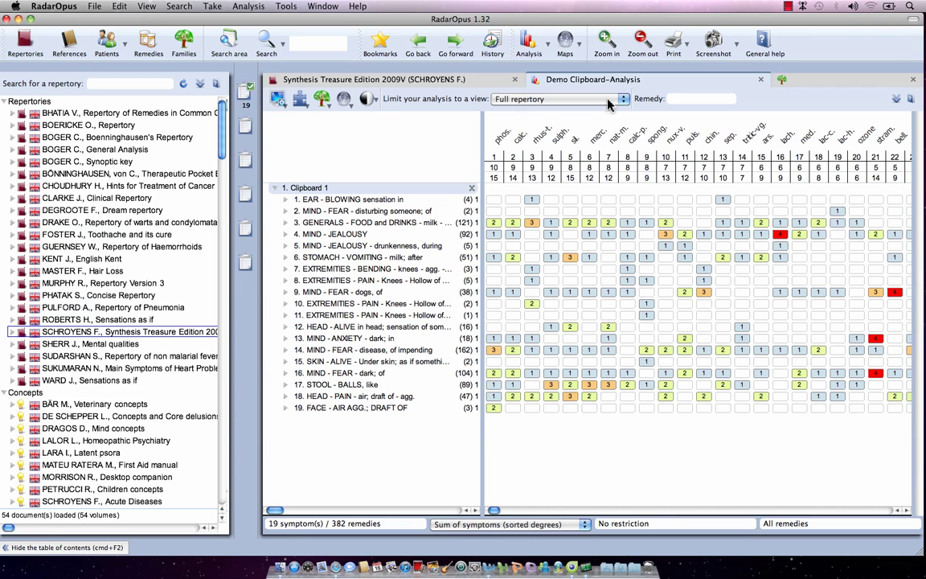
- Show the Maps dropdown listing the available remedy maps over the clipboard analysis
{"action": "left_click", "coordinate": [578, 45]}
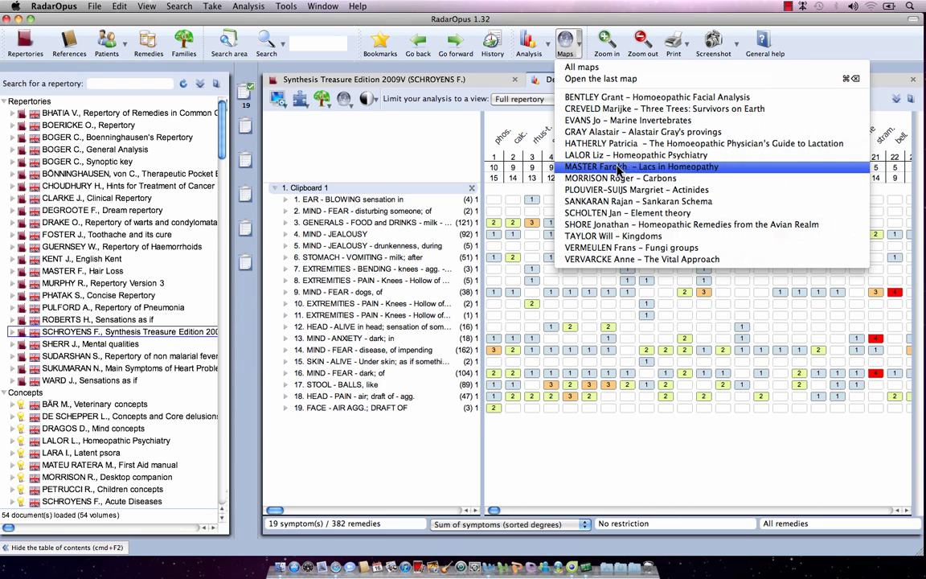
{"action": "left_click", "coordinate": [568, 53]}
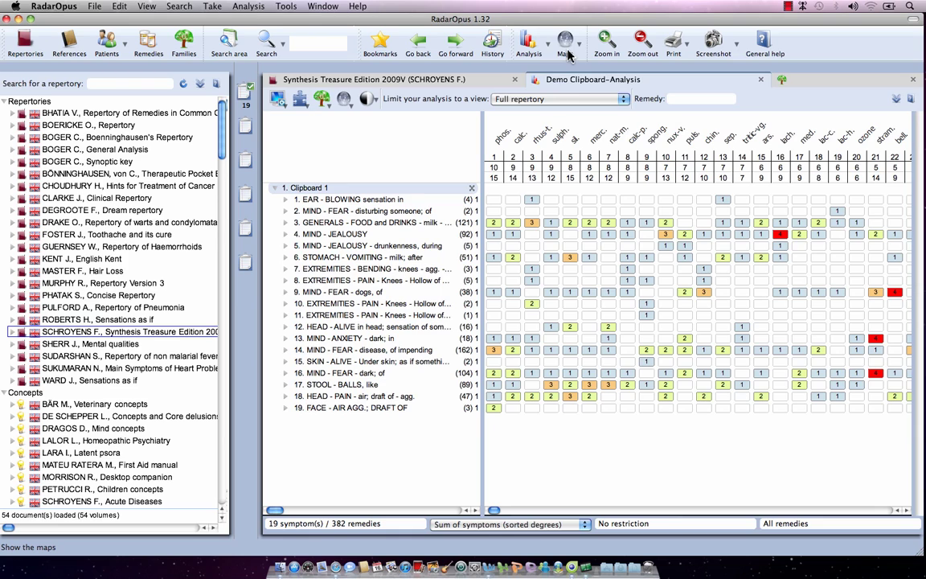
{"action": "left_click", "coordinate": [567, 50]}
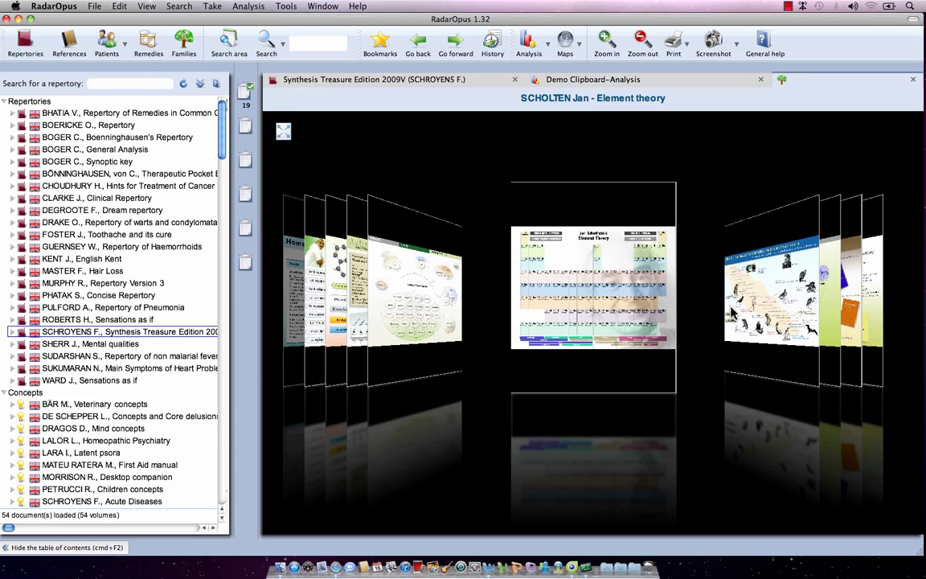
{"action": "left_click", "coordinate": [733, 313]}
{"action": "left_click", "coordinate": [746, 312]}
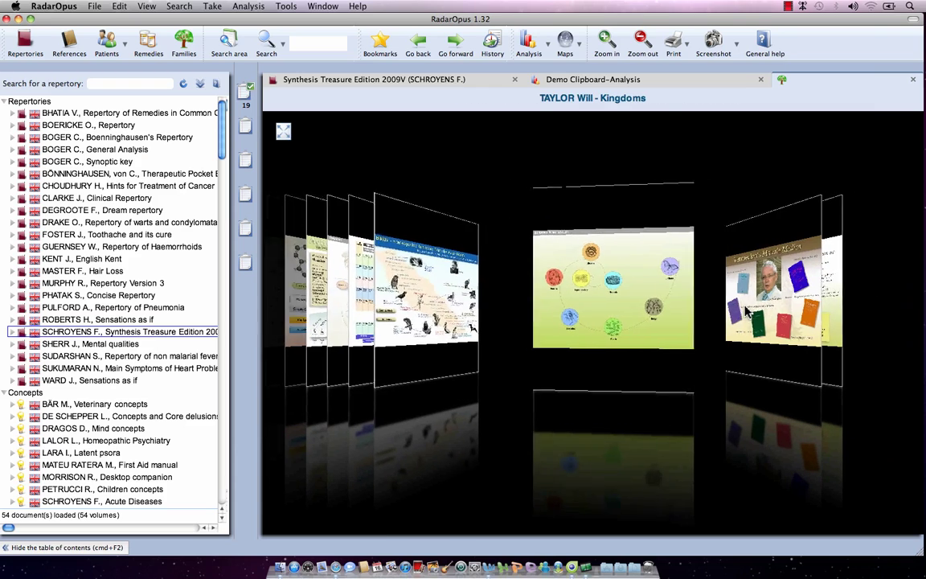
{"action": "left_click", "coordinate": [565, 251]}
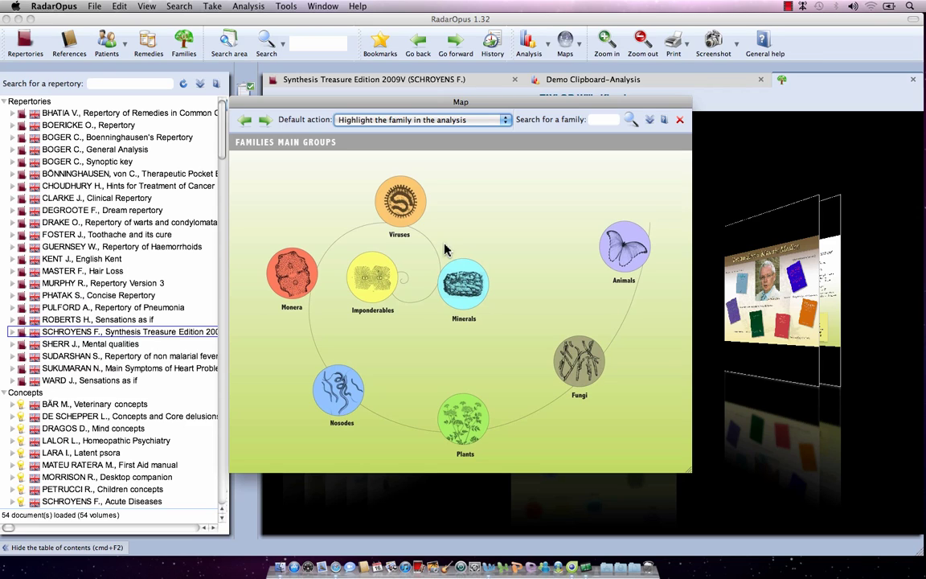
- Enter the Plants kingdom chart with Gymnosperms, Monocots, Asterids and Rosids
{"action": "left_click", "coordinate": [456, 420]}
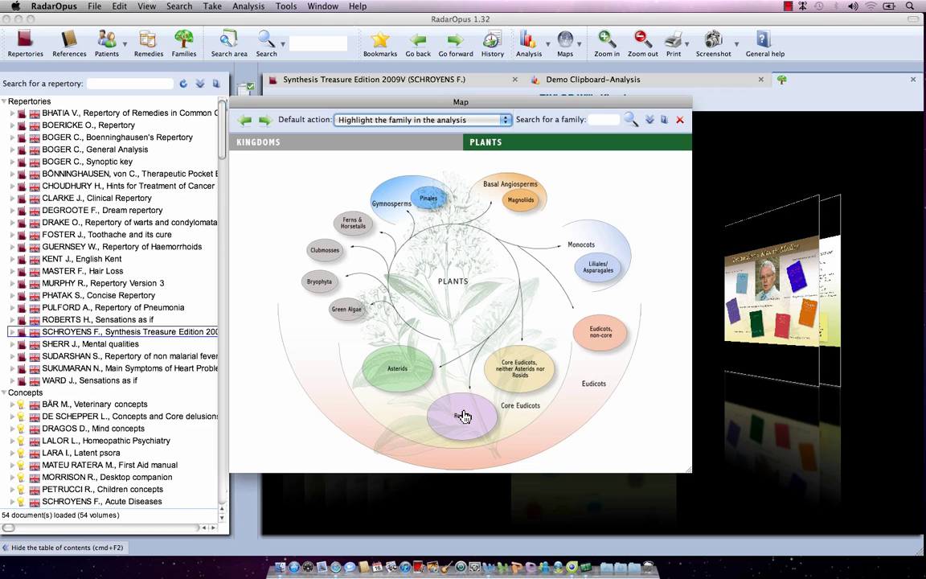
{"action": "left_click", "coordinate": [464, 416]}
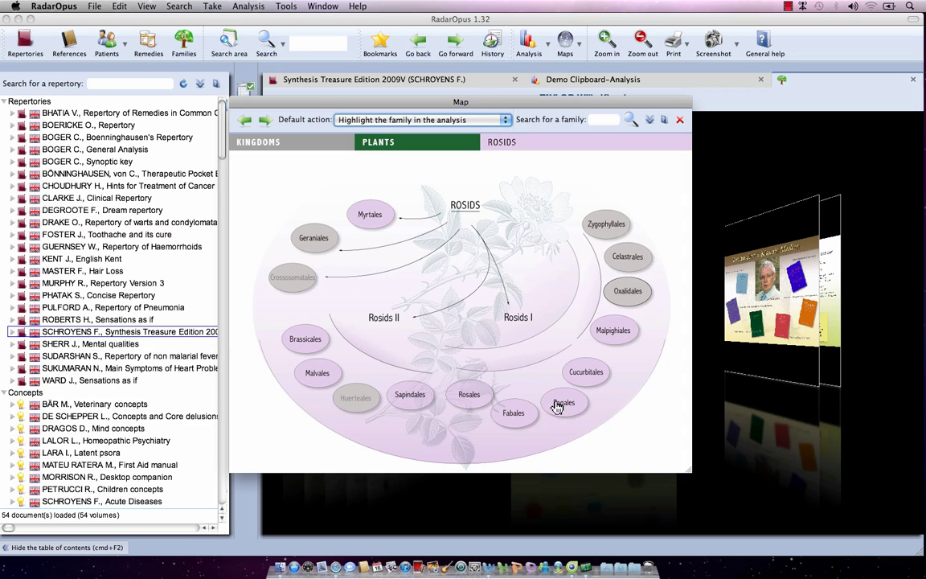
{"action": "left_click_drag", "start_coordinate": [558, 408], "coordinate": [307, 282]}
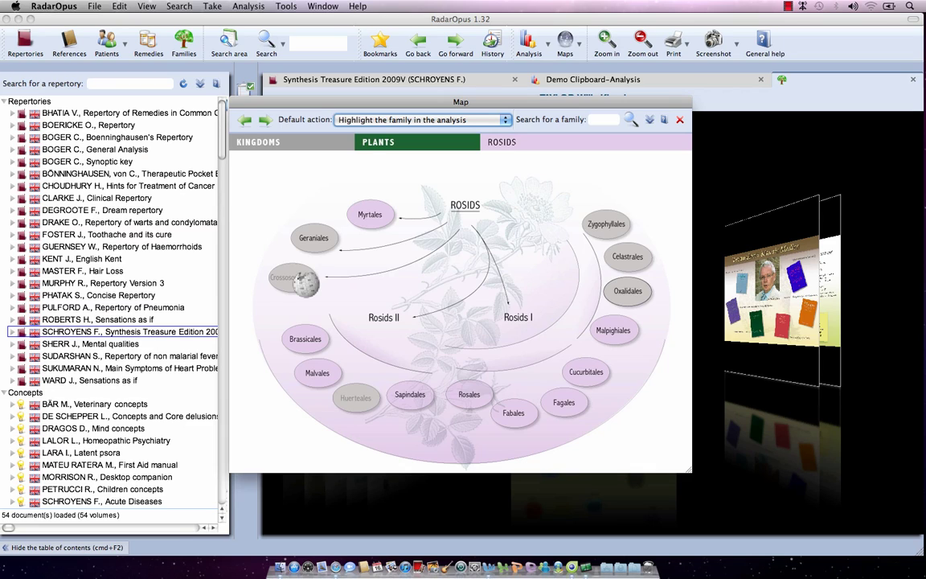
{"action": "left_click_drag", "start_coordinate": [306, 282], "coordinate": [326, 246]}
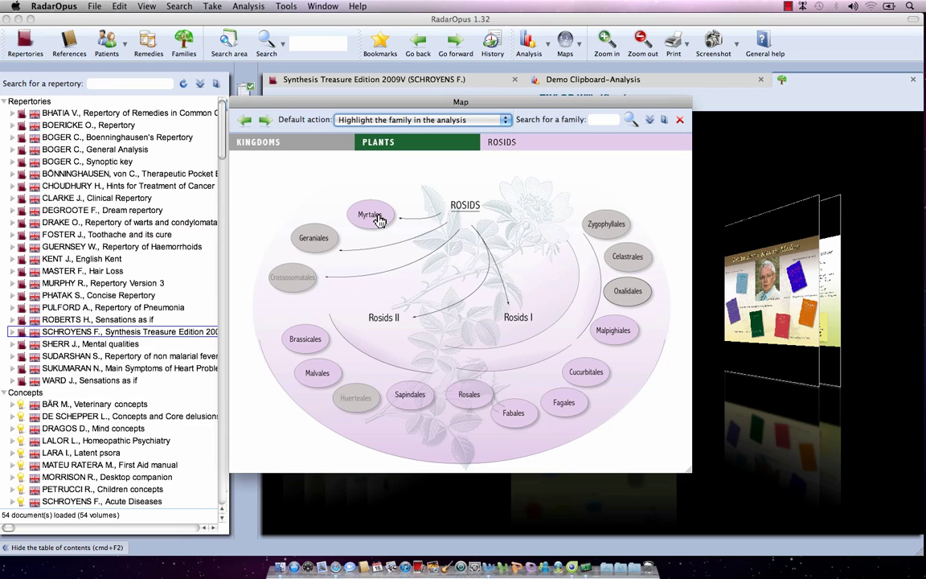
{"action": "left_click_drag", "start_coordinate": [377, 220], "coordinate": [320, 239]}
{"action": "mouse_move", "coordinate": [452, 216]}
{"action": "left_click", "coordinate": [446, 150]}
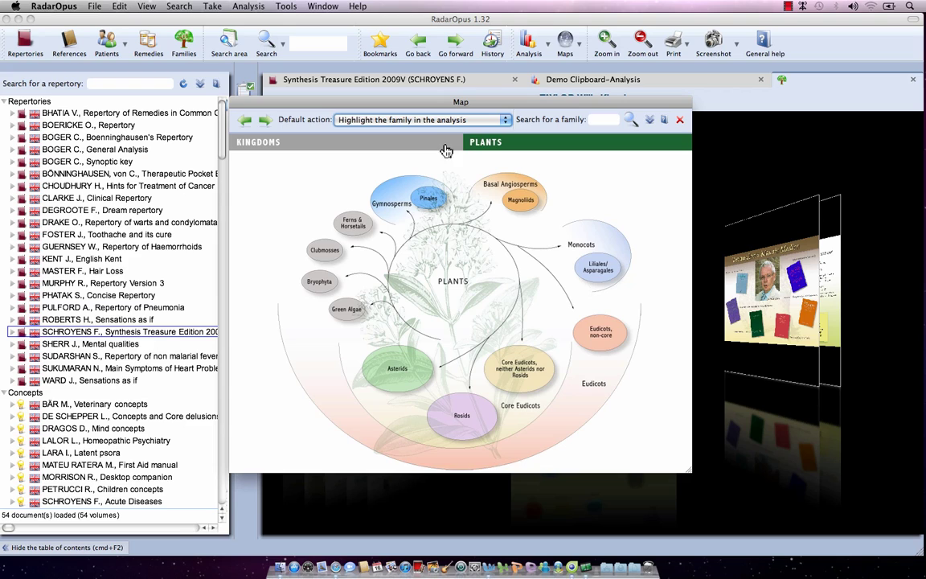
- Limit the analysis to the Rosids family, narrowing it to 43 remedies
{"action": "right_click", "coordinate": [469, 419]}
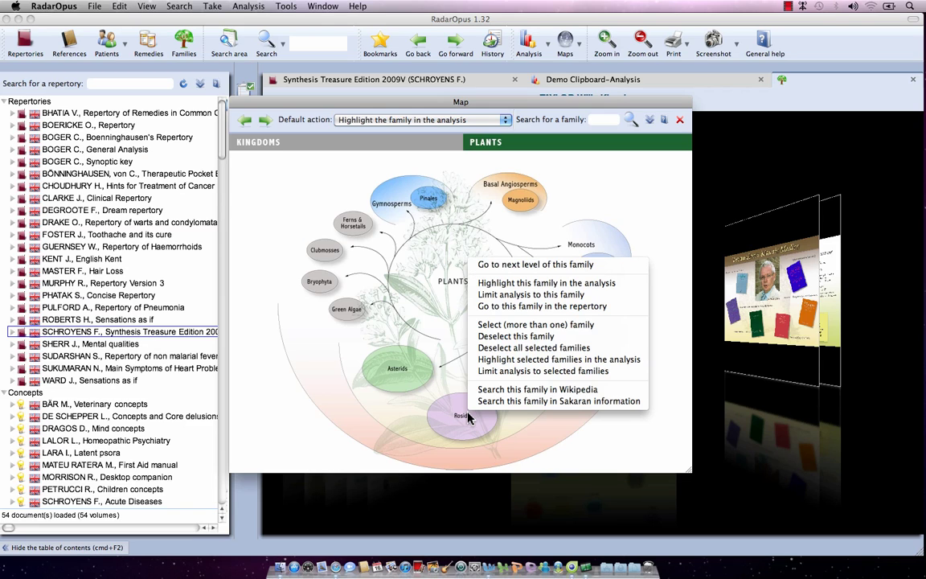
{"action": "left_click", "coordinate": [512, 296]}
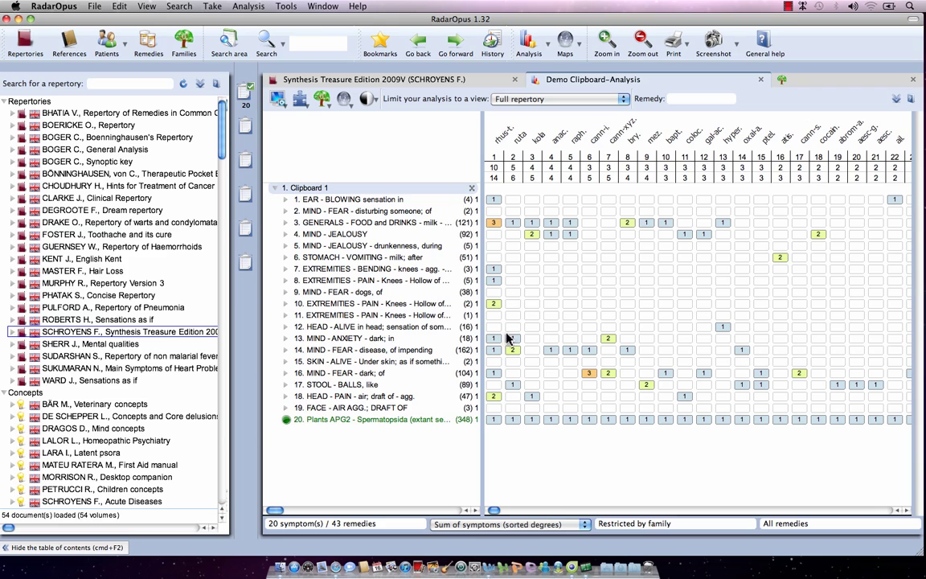
- Delete family row 20 and confirm, restoring the unrestricted analysis of 382 remedies
{"action": "left_click", "coordinate": [425, 424]}
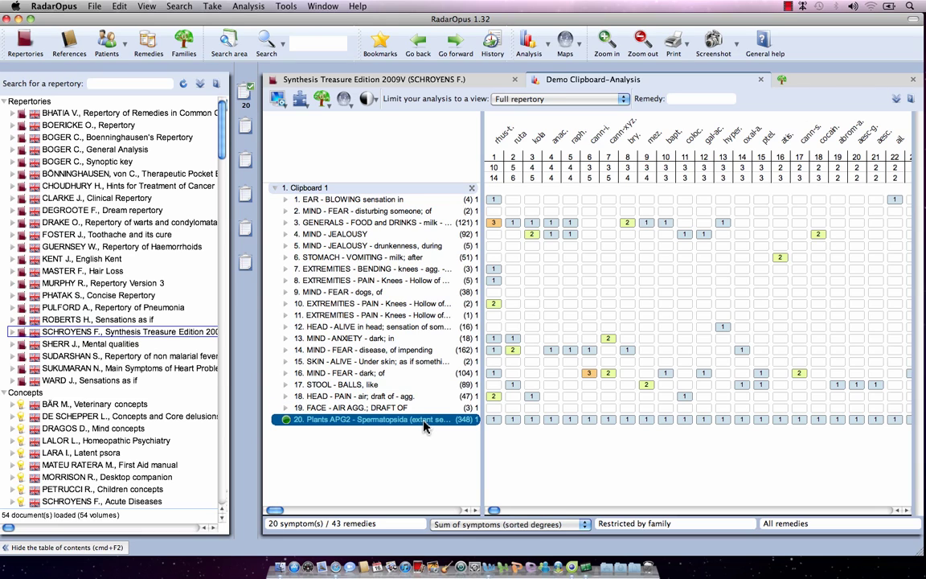
{"action": "right_click", "coordinate": [424, 426]}
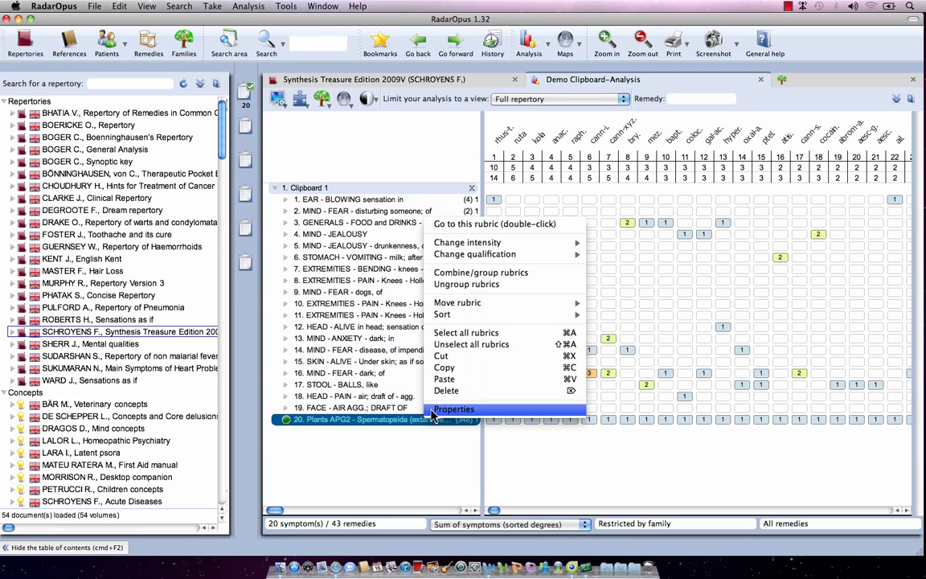
{"action": "left_click", "coordinate": [443, 391]}
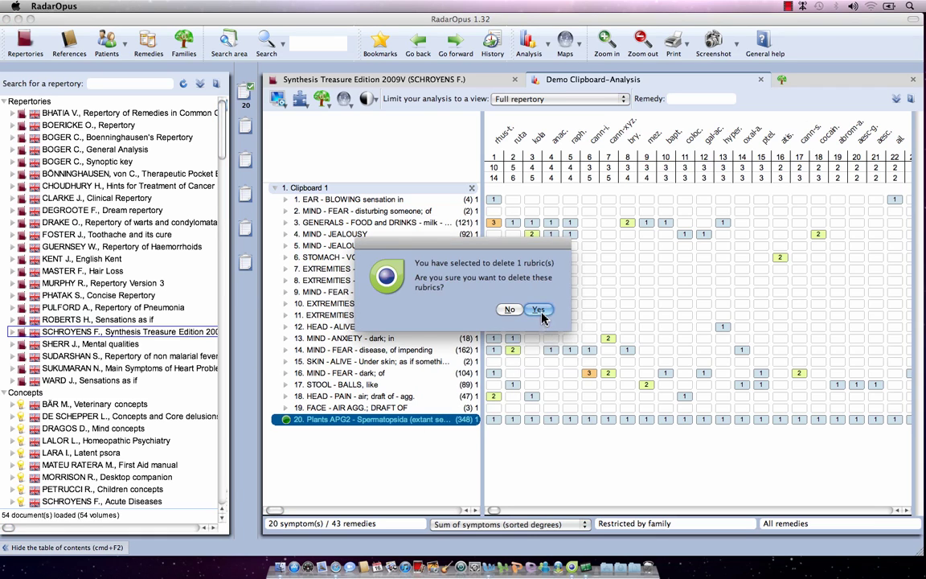
{"action": "left_click", "coordinate": [539, 310]}
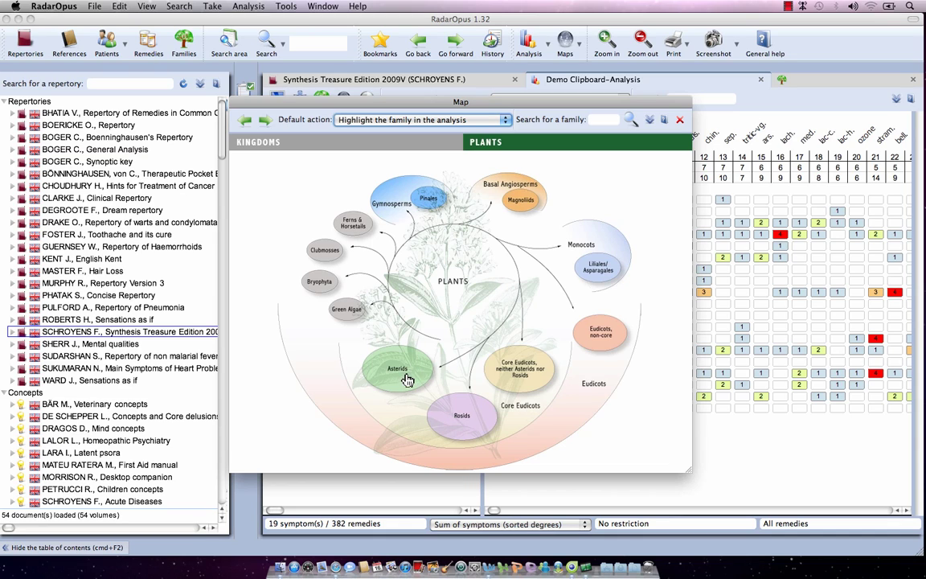
- Mark Rosids and Asterids together as a multi-family selection
{"action": "right_click", "coordinate": [459, 417]}
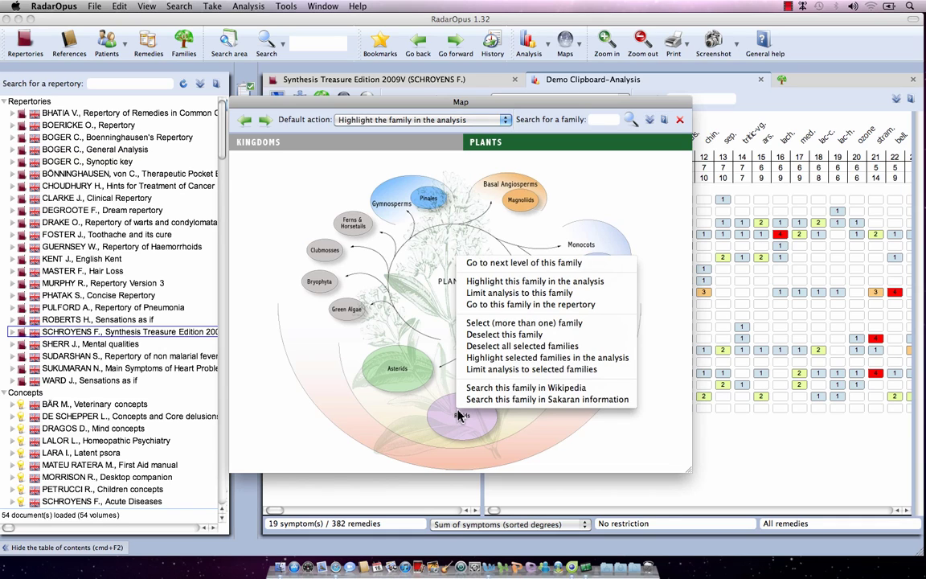
{"action": "left_click", "coordinate": [508, 323]}
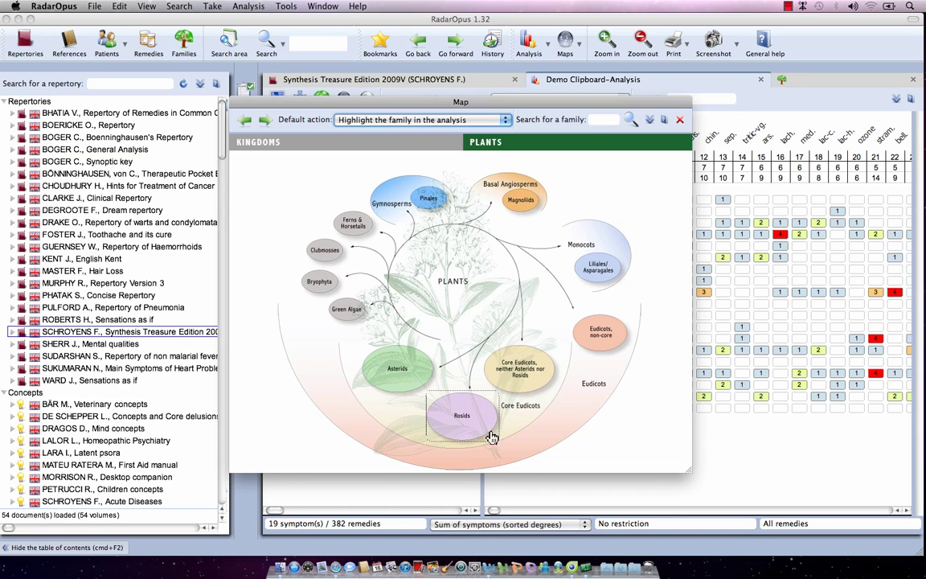
{"action": "right_click", "coordinate": [396, 369]}
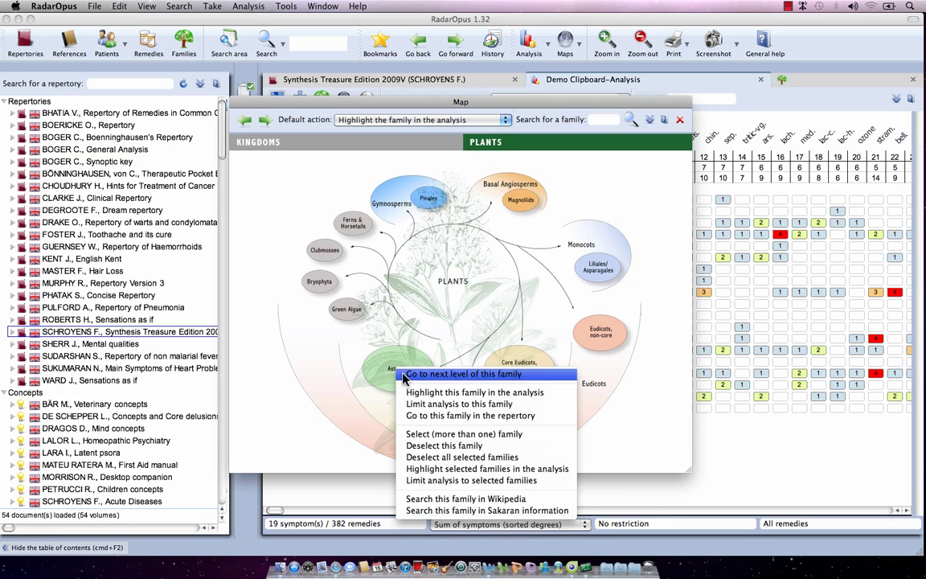
{"action": "left_click", "coordinate": [419, 435]}
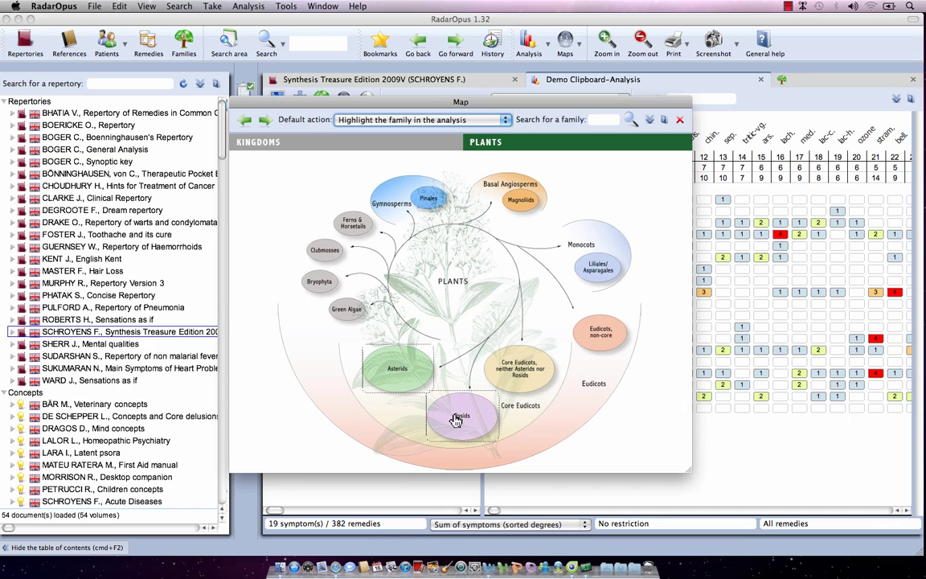
- Restrict the analysis to both families with all their remedies, giving 760 remedies
{"action": "right_click", "coordinate": [409, 370]}
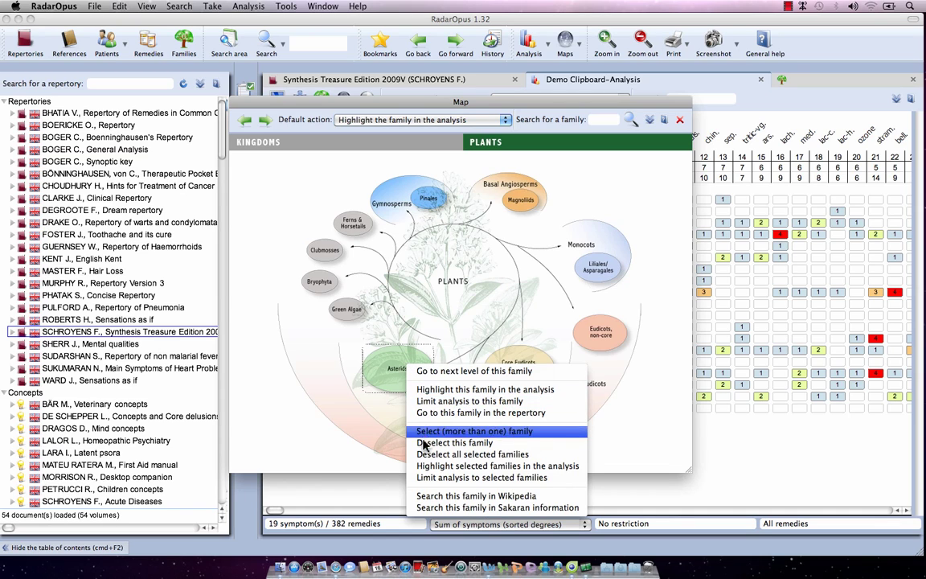
{"action": "left_click", "coordinate": [435, 478]}
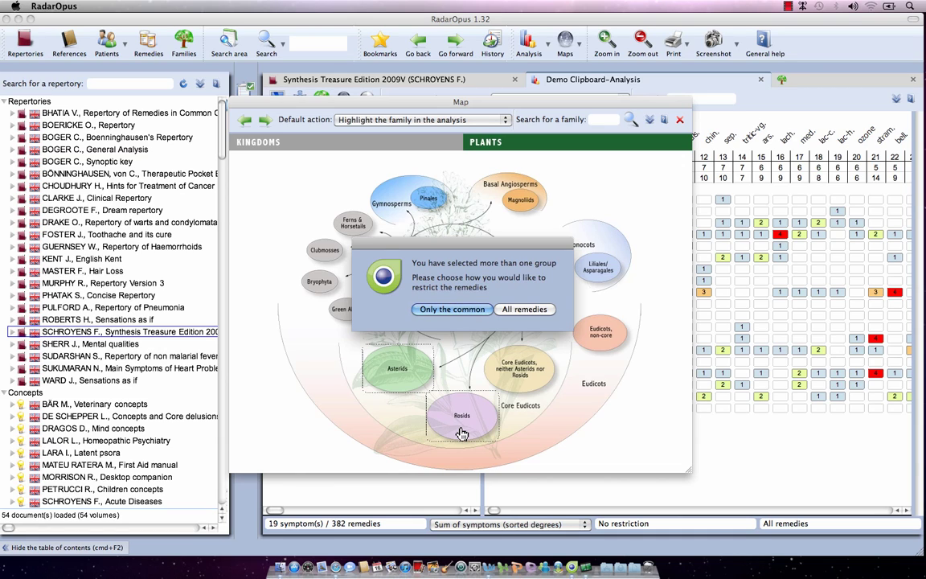
{"action": "left_click", "coordinate": [521, 309]}
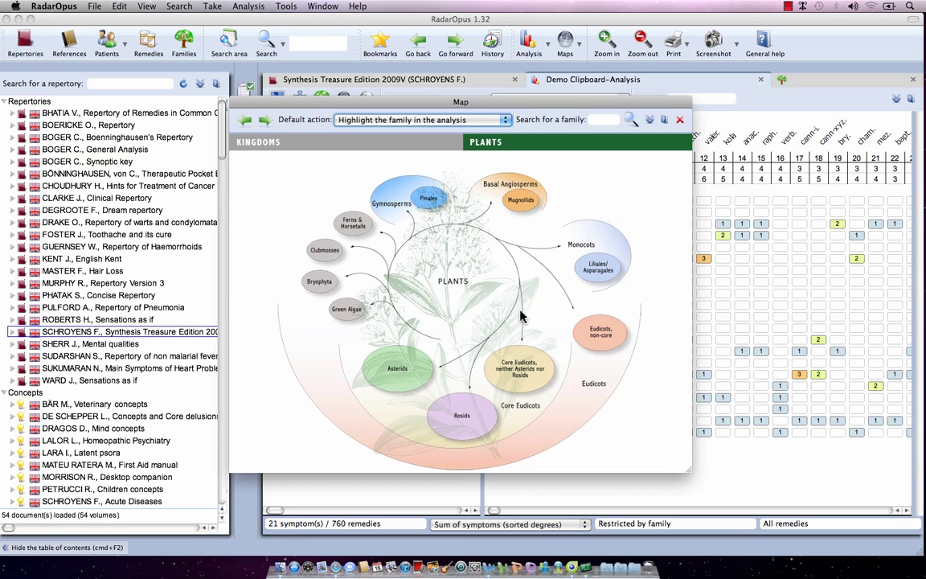
- Go back to Families Main Groups, then into Animals and its Arthropoda chart
{"action": "left_click", "coordinate": [259, 145]}
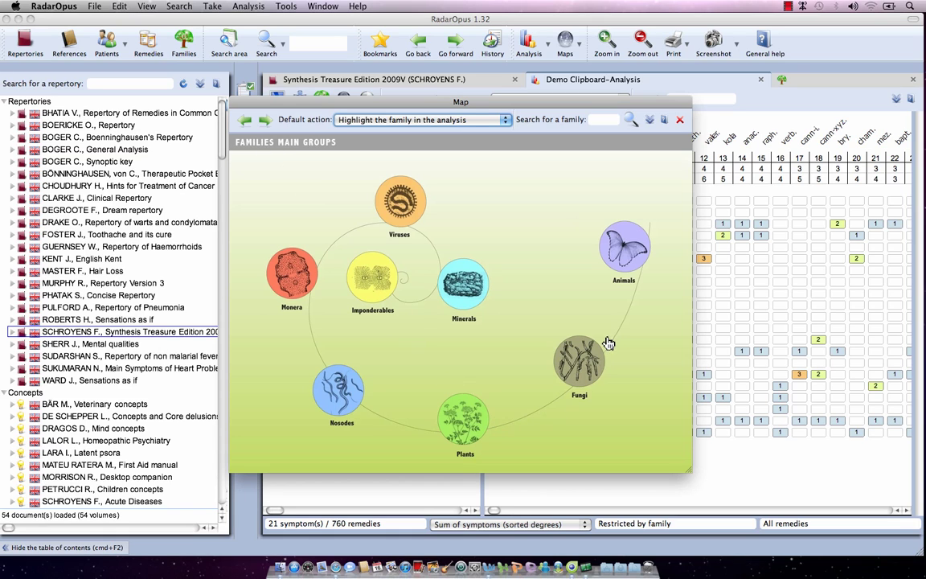
{"action": "left_click", "coordinate": [628, 270]}
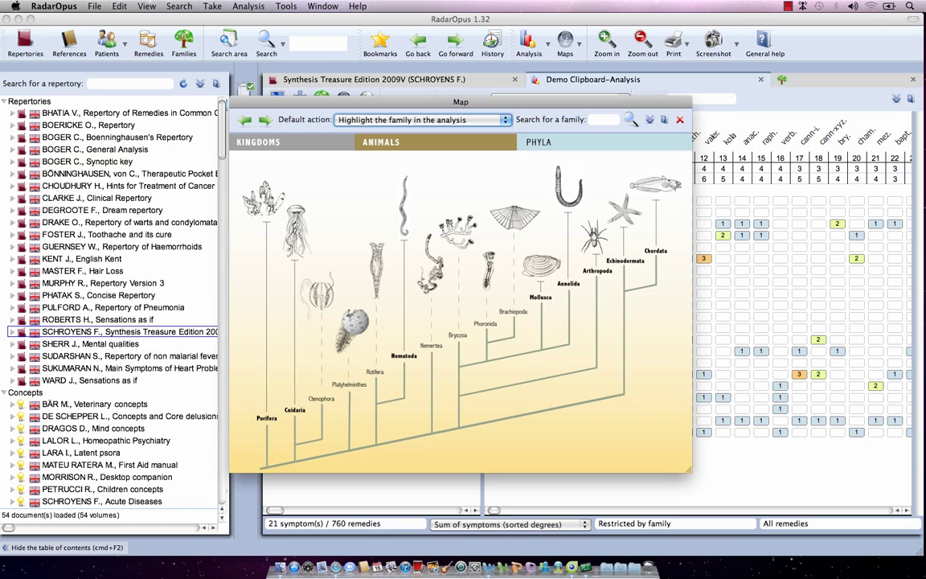
{"action": "left_click", "coordinate": [596, 241]}
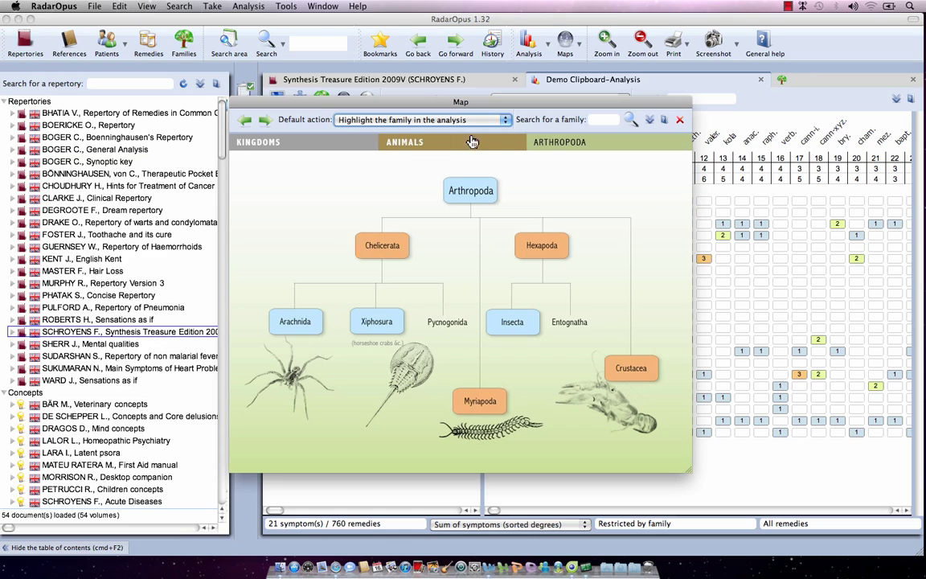
- Make 'Restrict analysis to the selected family' the default action and limit analysis to Arthropoda
{"action": "left_click", "coordinate": [505, 119]}
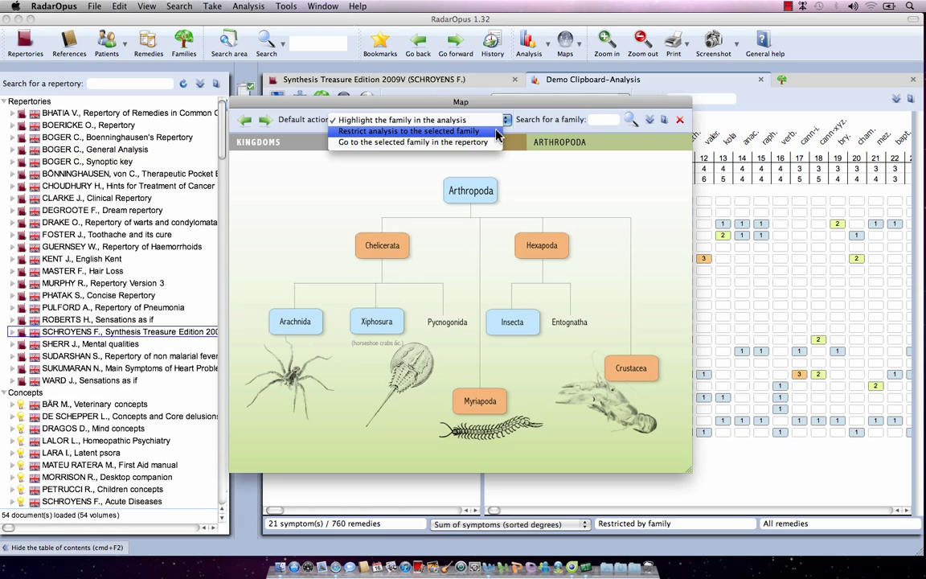
{"action": "left_click", "coordinate": [496, 131]}
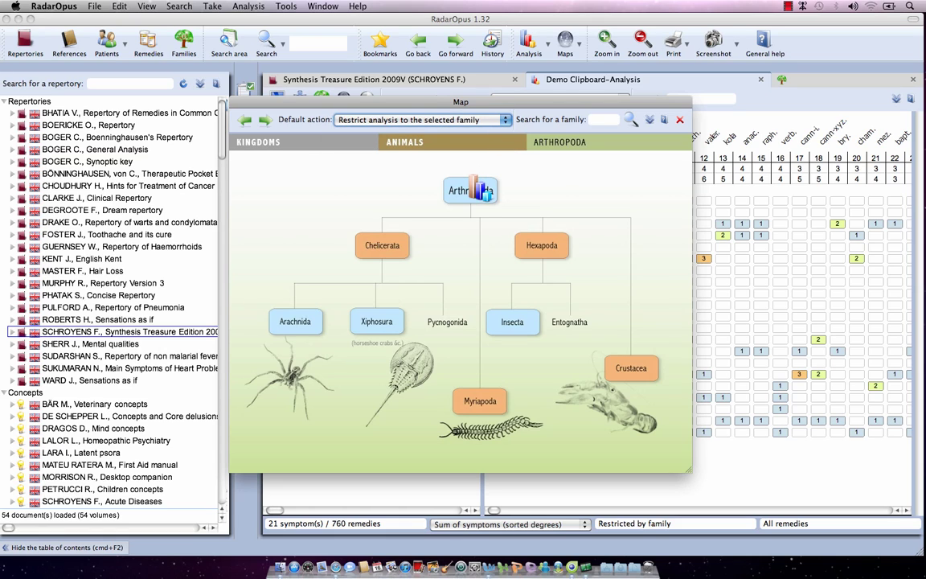
{"action": "right_click", "coordinate": [483, 192]}
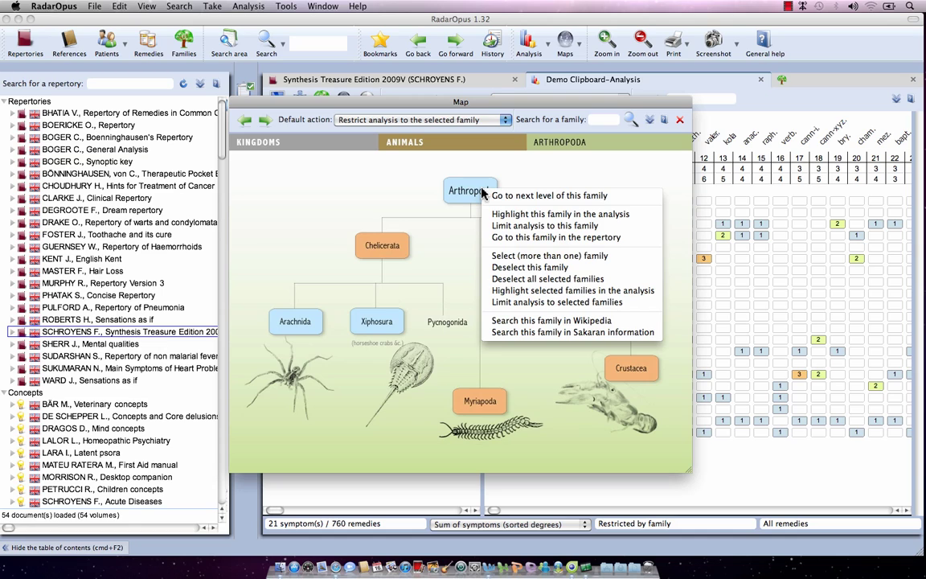
{"action": "left_click", "coordinate": [505, 226]}
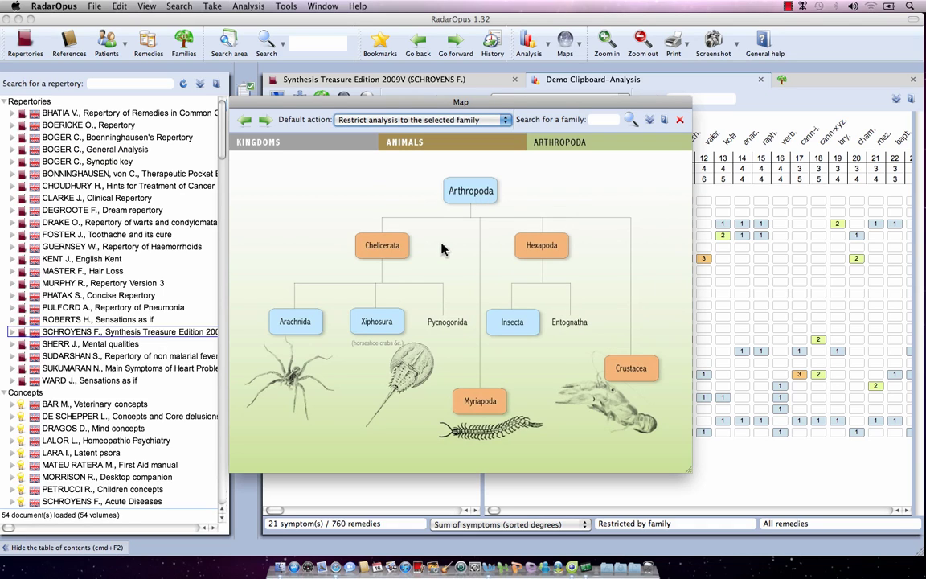
{"action": "left_click", "coordinate": [512, 325]}
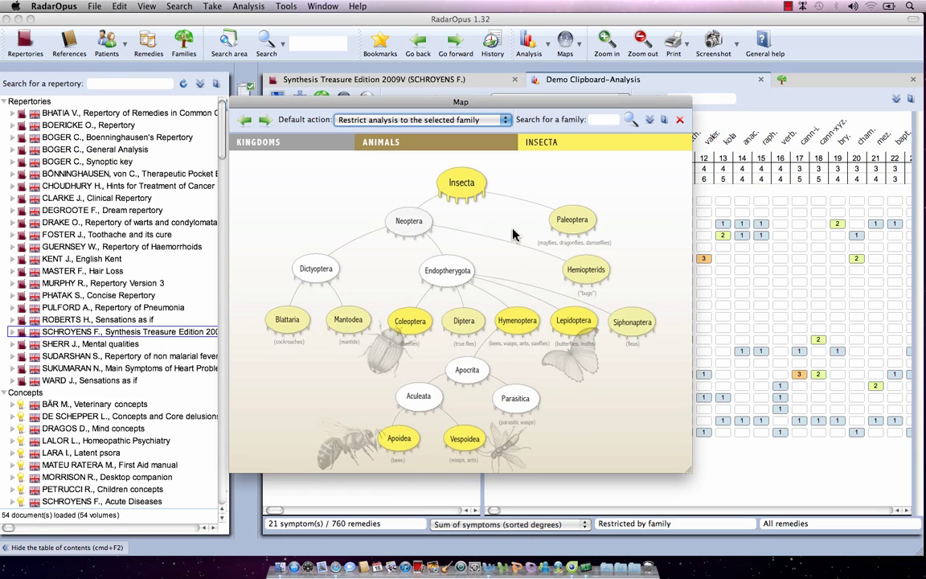
{"action": "left_click", "coordinate": [245, 121]}
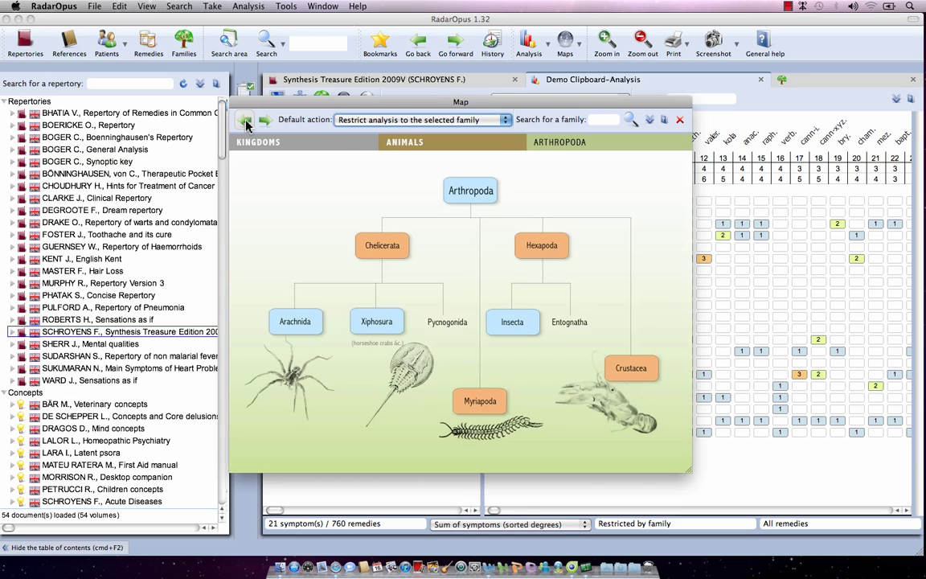
{"action": "left_click", "coordinate": [297, 323]}
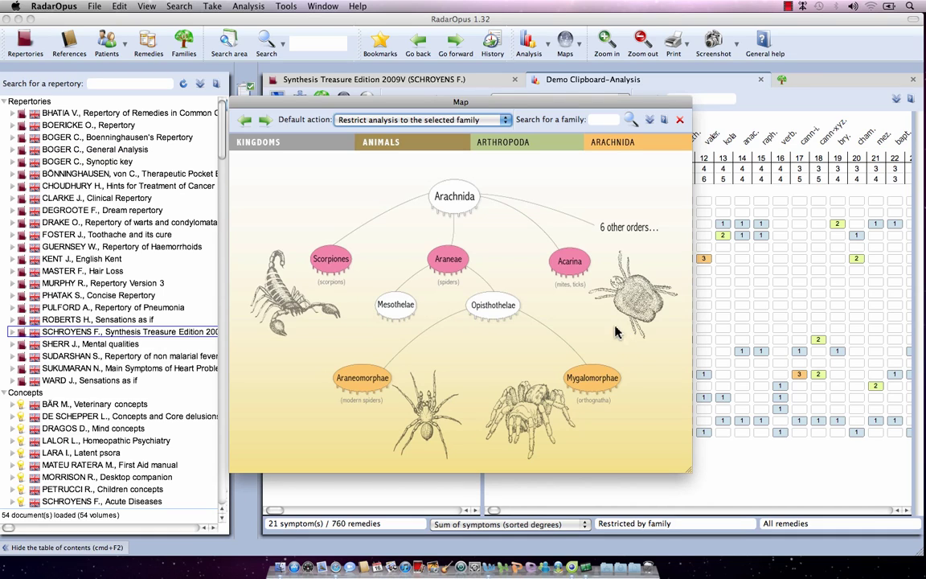
{"action": "left_click", "coordinate": [244, 120]}
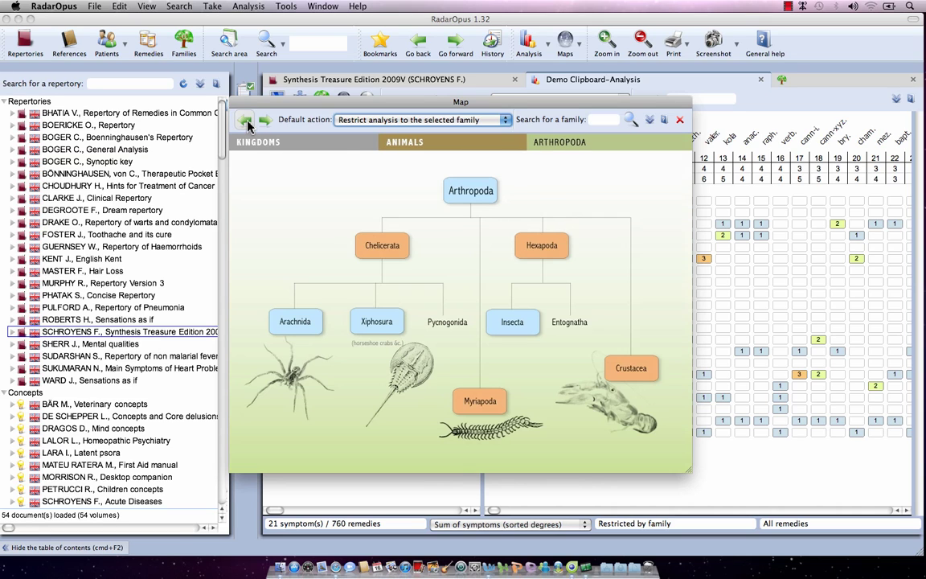
- Mark Arachnida and Insecta as selected families, then return to Families Main Groups
{"action": "right_click", "coordinate": [296, 322]}
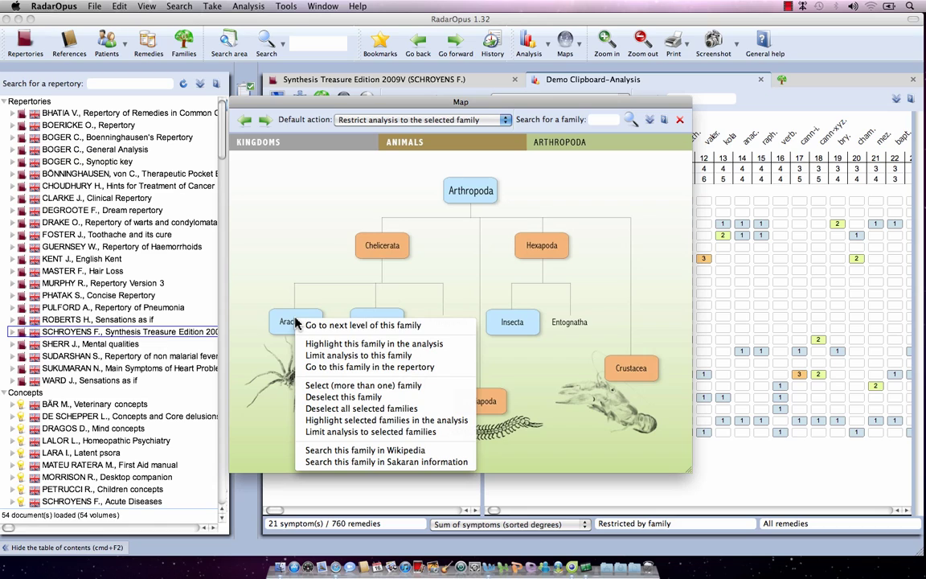
{"action": "left_click", "coordinate": [322, 387]}
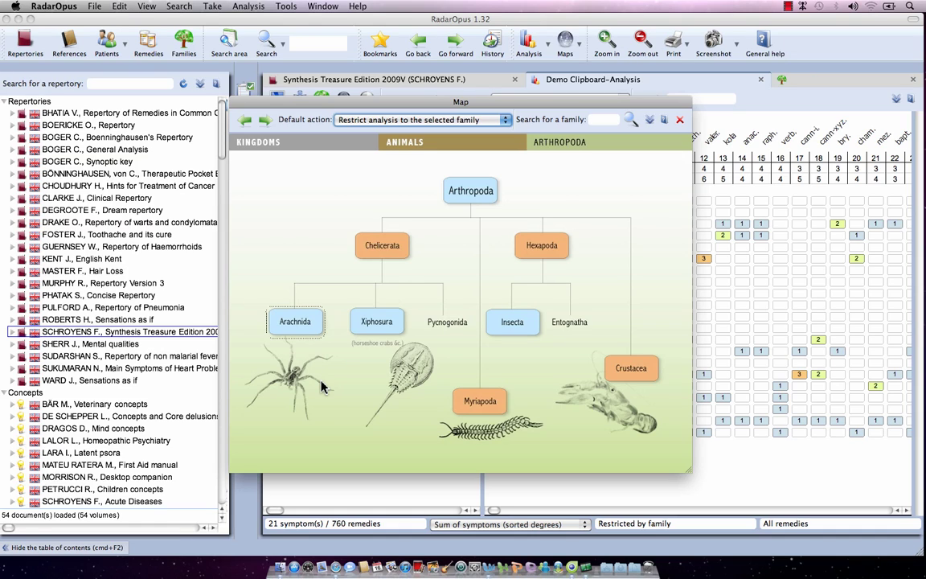
{"action": "left_click", "coordinate": [517, 327]}
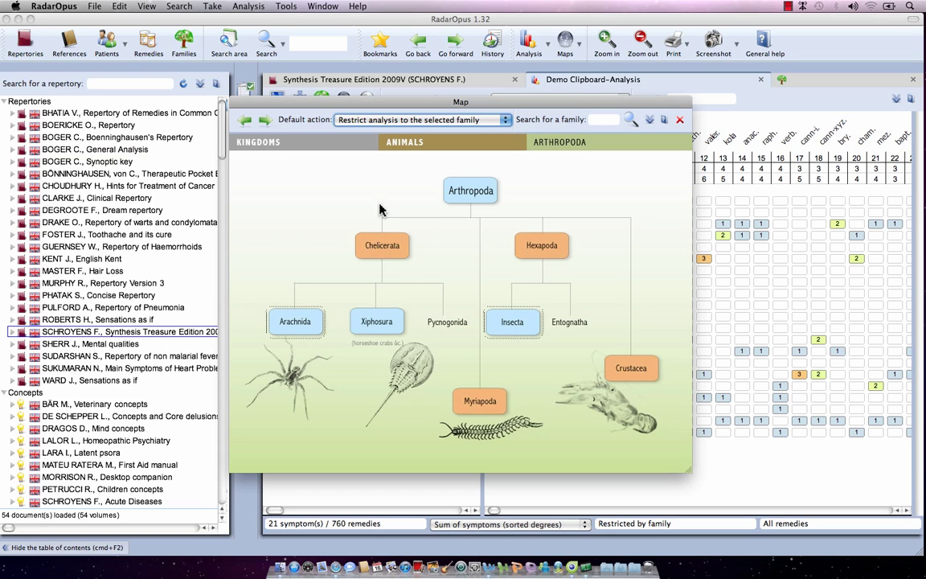
{"action": "left_click", "coordinate": [245, 121]}
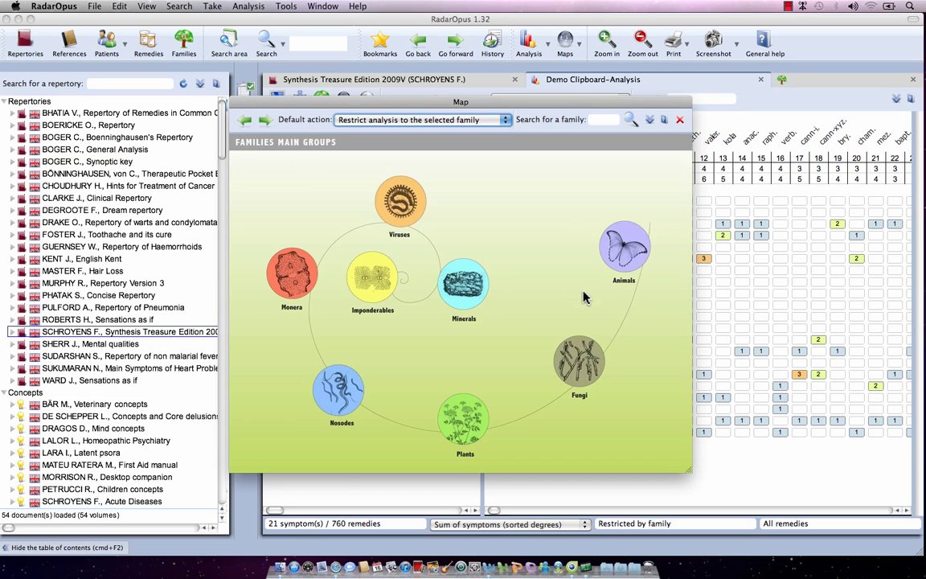
- In the Animals diagram, mark Chordata as a selected family, then reopen the Arthropoda chart
{"action": "left_click", "coordinate": [625, 249]}
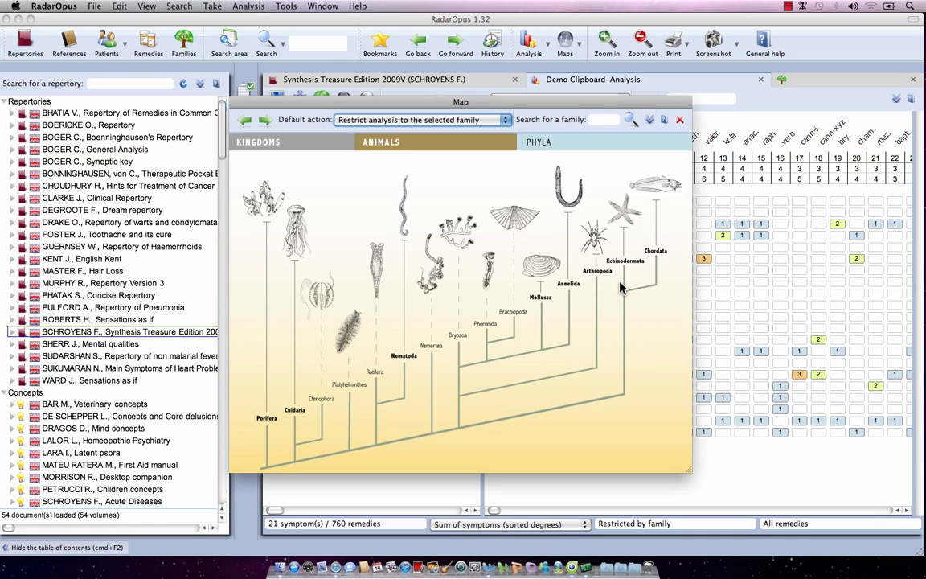
{"action": "right_click", "coordinate": [654, 192]}
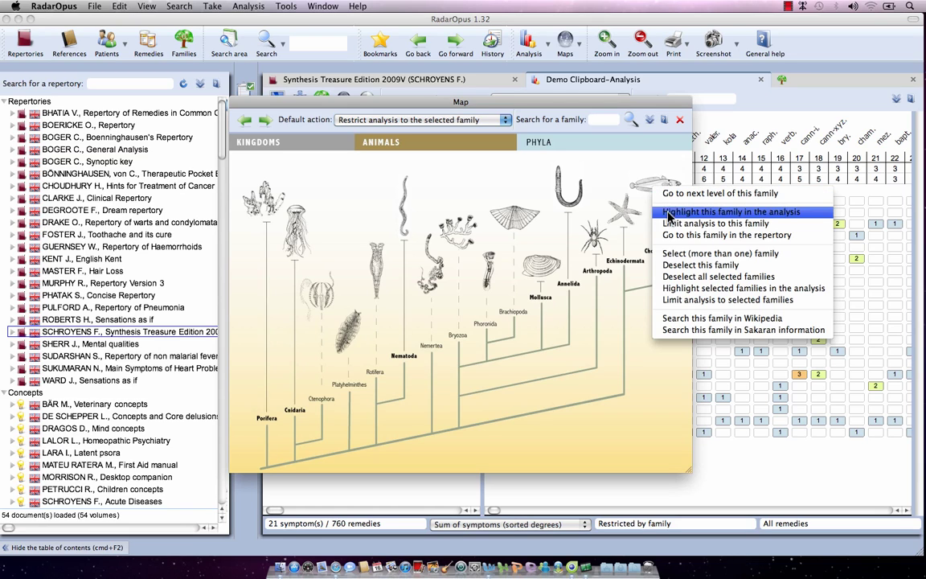
{"action": "left_click", "coordinate": [682, 254]}
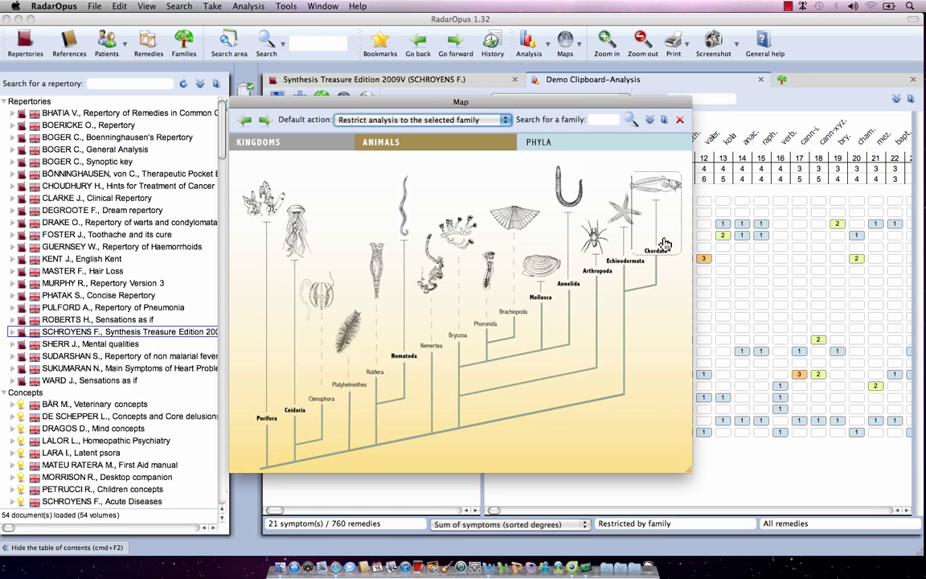
{"action": "left_click", "coordinate": [591, 245]}
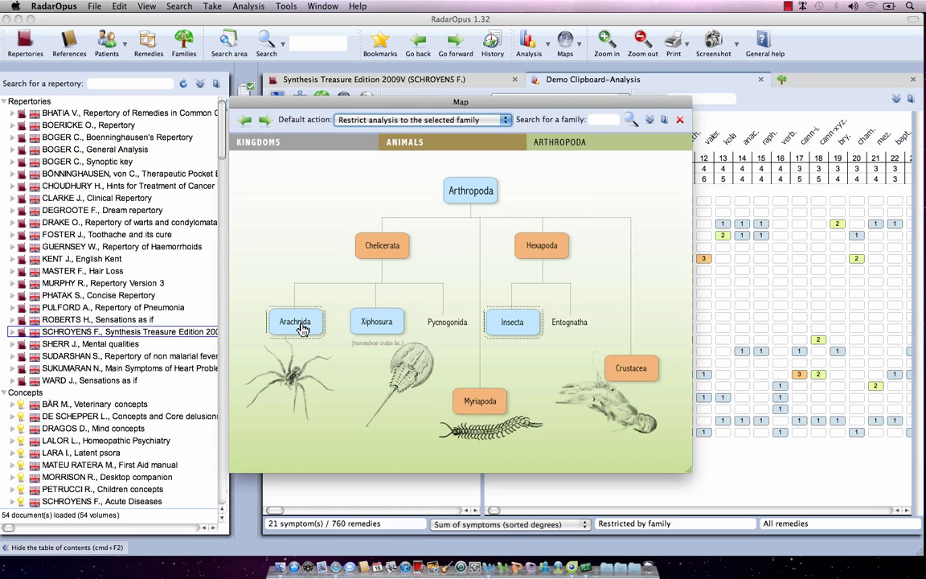
- Limit the analysis to all remedies of the selected Arachnida, Insecta and Chordata families, then select row 21
{"action": "right_click", "coordinate": [524, 325]}
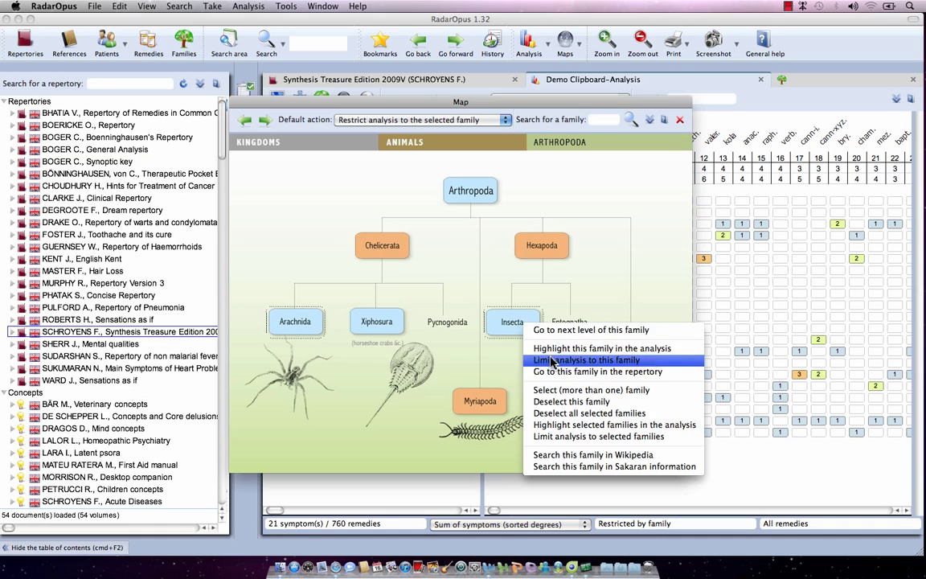
{"action": "left_click", "coordinate": [569, 438]}
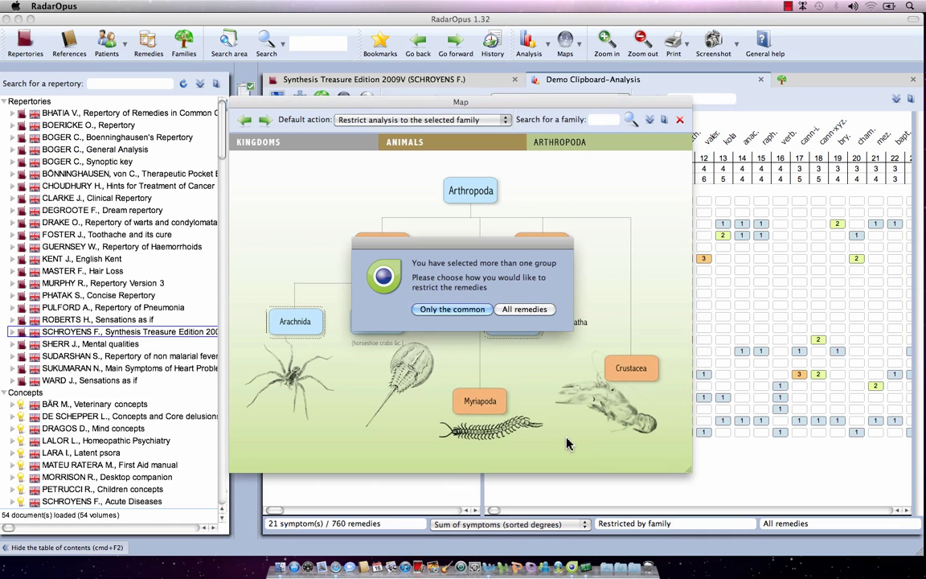
{"action": "left_click", "coordinate": [518, 311]}
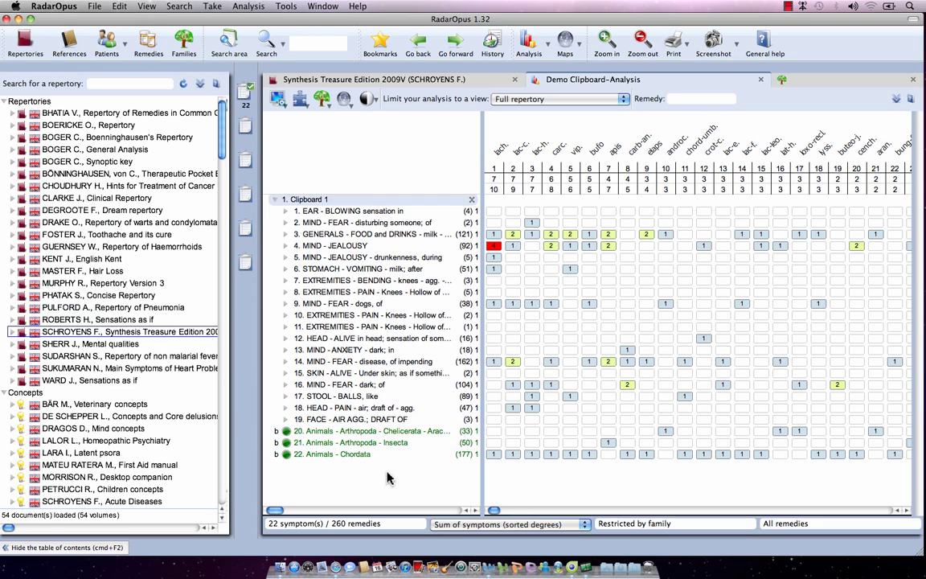
{"action": "left_click", "coordinate": [447, 443]}
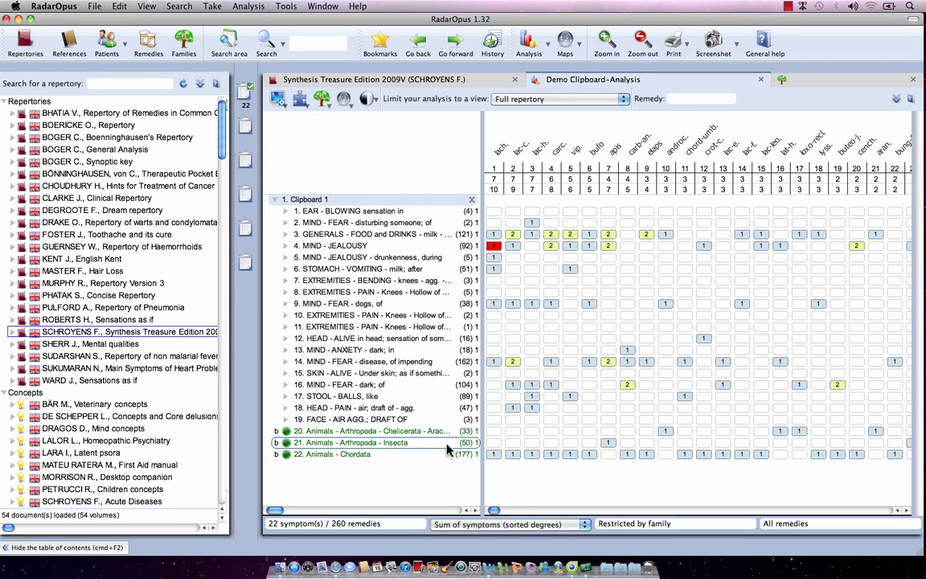